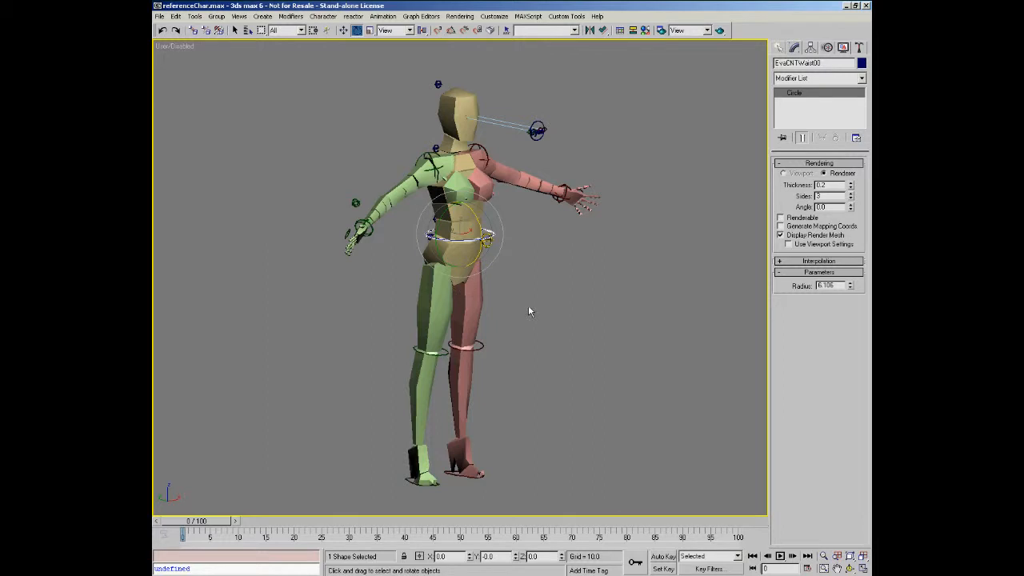
# Turn off the Edit Mesh modifier on the upper spine segment just below the chest to expose its bare bone.
pyautogui.hotkey('ctrl', 'r')
pyautogui.moveTo(527, 292); pyautogui.dragTo(484, 276)
pyautogui.keyDown('alt'); pyautogui.moveTo(484, 277); pyautogui.dragTo(485, 270, button='middle'); pyautogui.keyUp('alt')
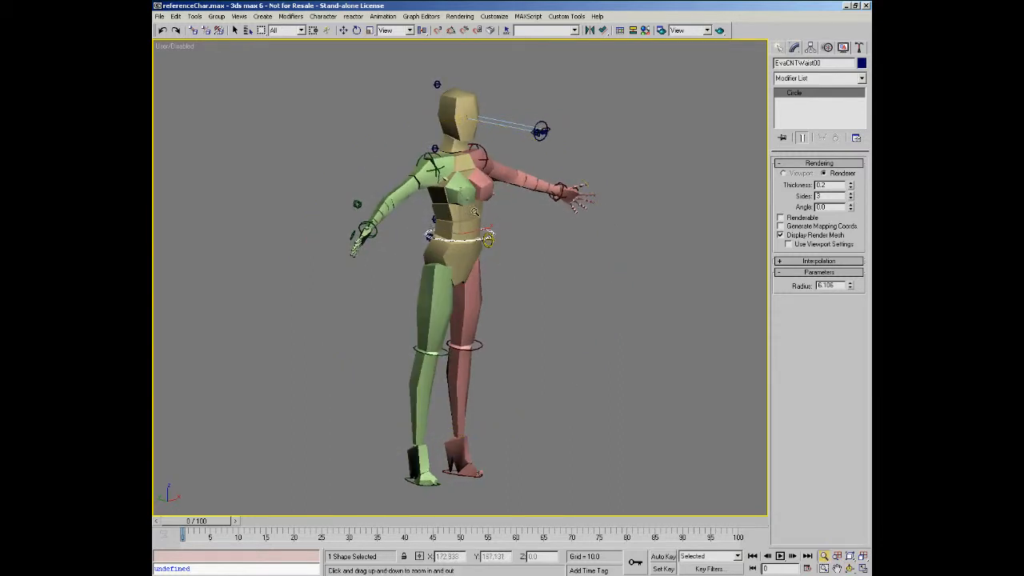
pyautogui.moveTo(485, 193); pyautogui.dragTo(483, 213, button='middle')
pyautogui.moveTo(481, 209); pyautogui.dragTo(477, 159)
pyautogui.rightClick(477, 168)
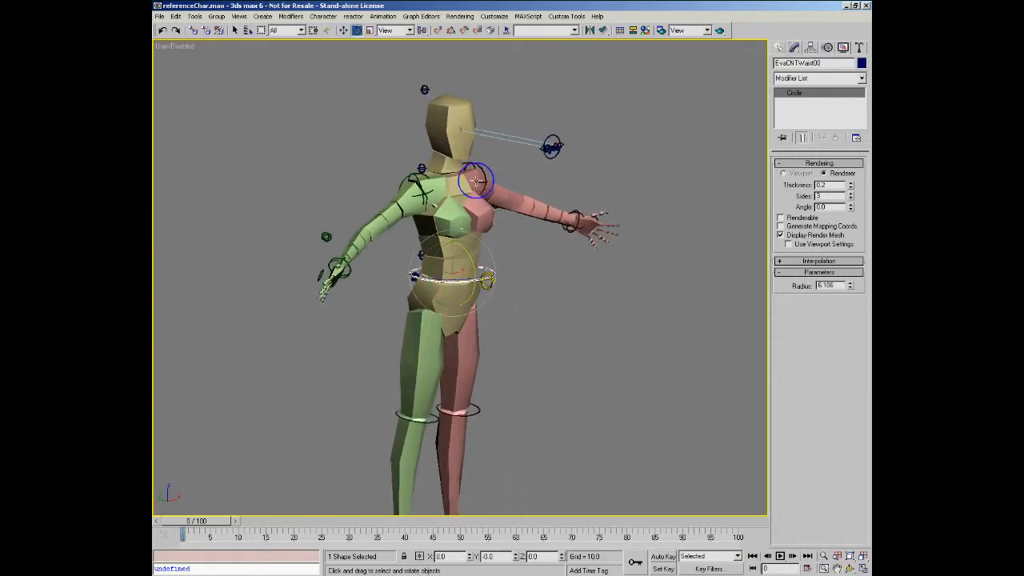
pyautogui.rightClick(518, 234)
pyautogui.click(535, 245)
pyautogui.click(483, 238)
pyautogui.hotkey('ctrl', 'r')
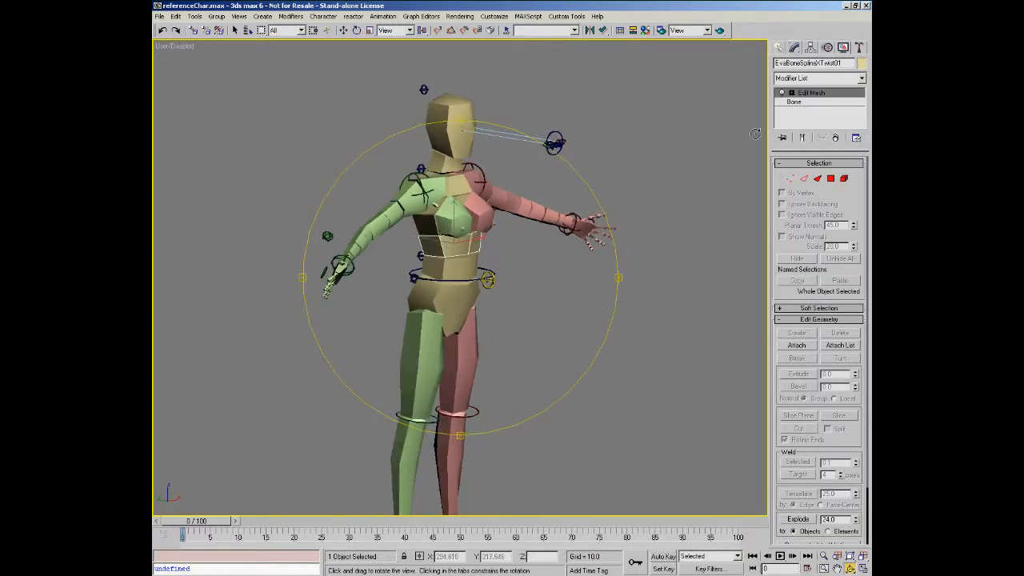
pyautogui.click(783, 94)
# Turn off the Edit Mesh modifier on the lower spine segment just above the pelvis and inspect the bare bones.
pyautogui.moveTo(556, 252); pyautogui.dragTo(508, 255)
pyautogui.rightClick(508, 255)
pyautogui.click(450, 260)
pyautogui.click(783, 95)
pyautogui.hotkey('ctrl', 'r')
pyautogui.moveTo(482, 303)
pyautogui.mouseDown()
pyautogui.moveTo(556, 288)
pyautogui.moveTo(482, 293)
pyautogui.mouseUp()
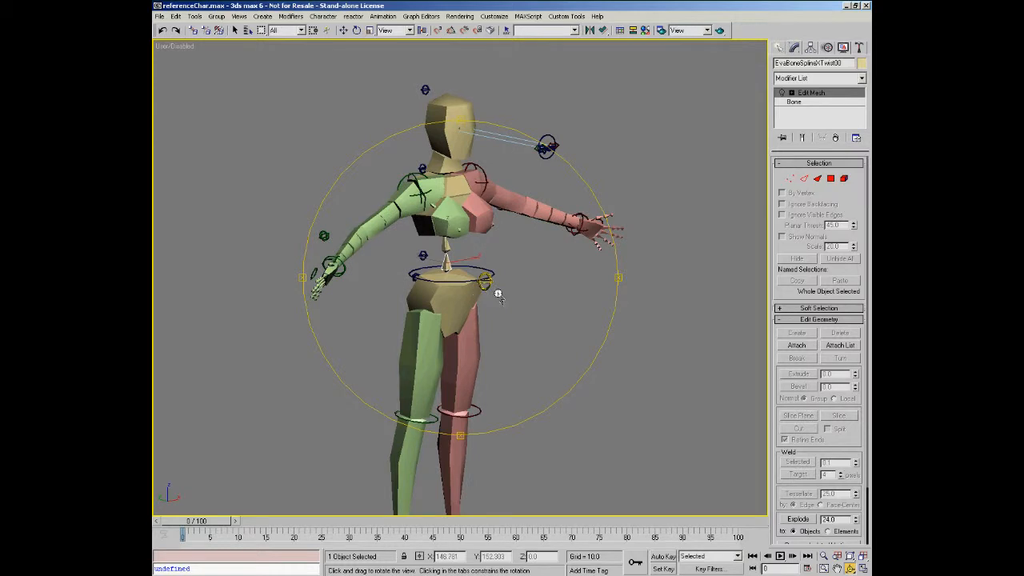
# Turn the Edit Mesh modifier back on for the lower and upper spine segments.
pyautogui.click(783, 94)
pyautogui.press('e')
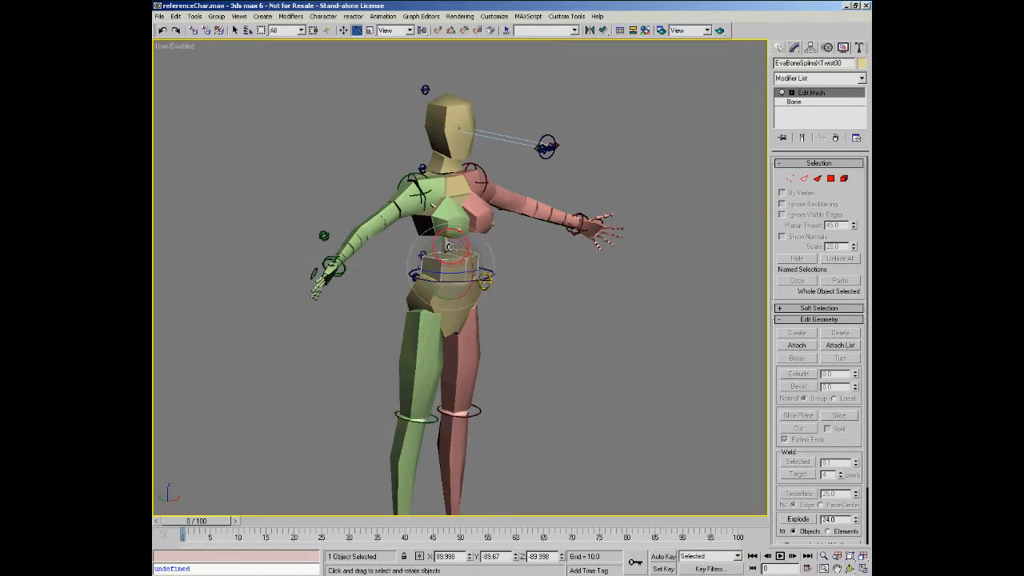
pyautogui.click(448, 247)
pyautogui.click(783, 94)
# Select the control circle around the waist and restrict the selection filter to Shapes.
pyautogui.moveTo(539, 266); pyautogui.dragTo(542, 256, button='middle')
pyautogui.moveTo(453, 148); pyautogui.dragTo(469, 183, button='middle')
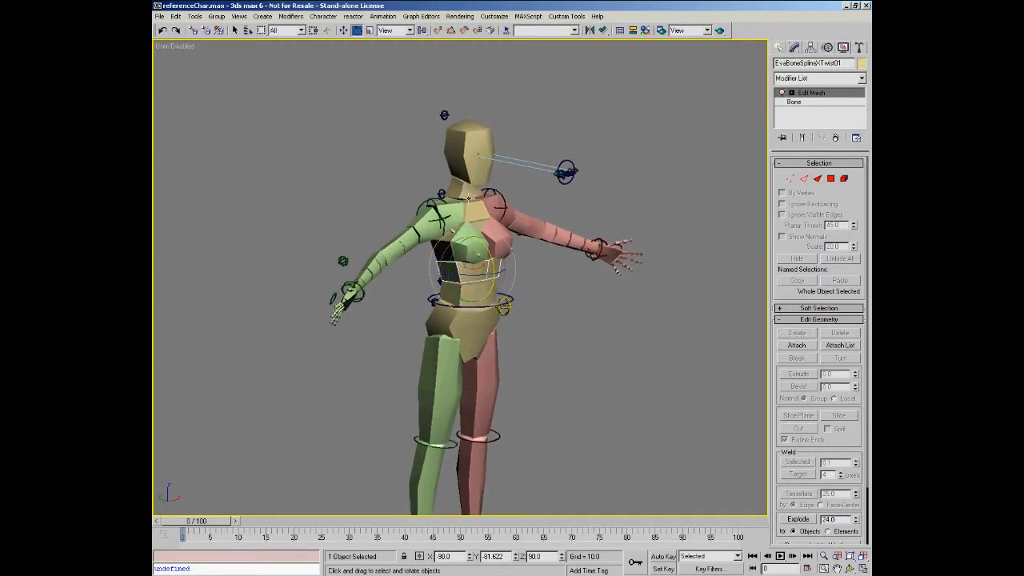
pyautogui.scroll(2, 482, 223)
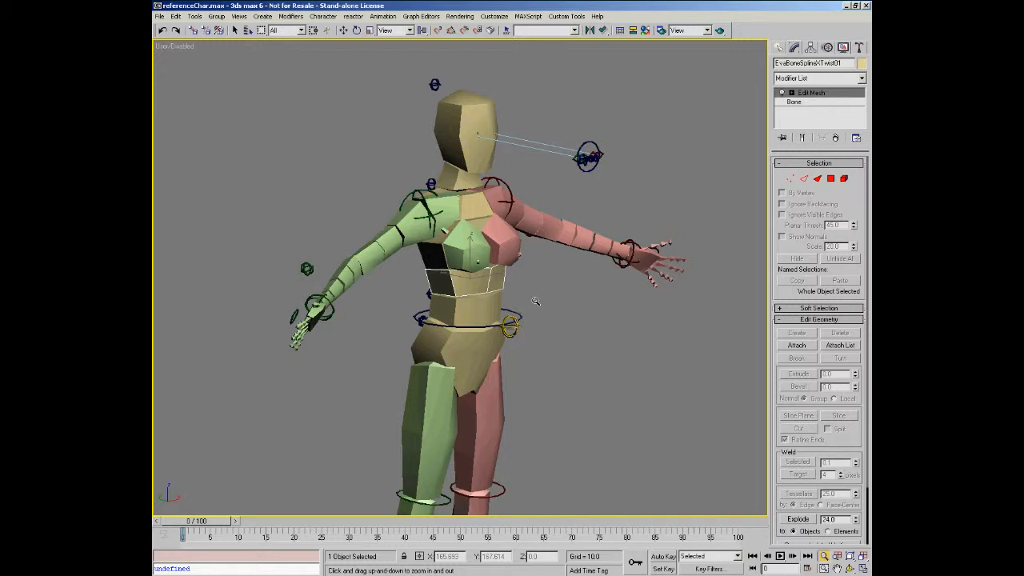
pyautogui.moveTo(565, 278); pyautogui.dragTo(516, 263, button='middle')
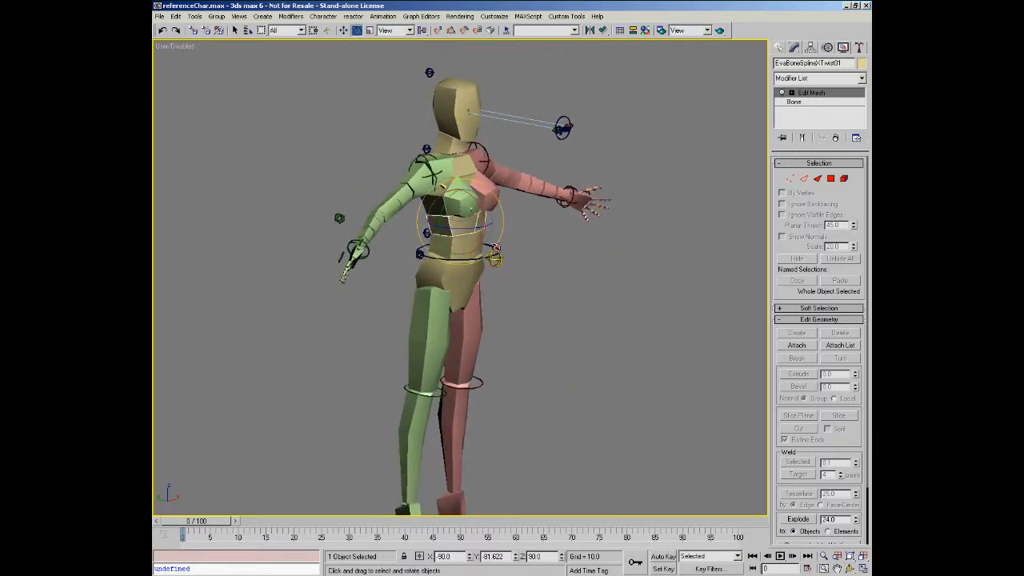
pyautogui.click(497, 259)
pyautogui.moveTo(478, 235); pyautogui.dragTo(475, 250, button='middle')
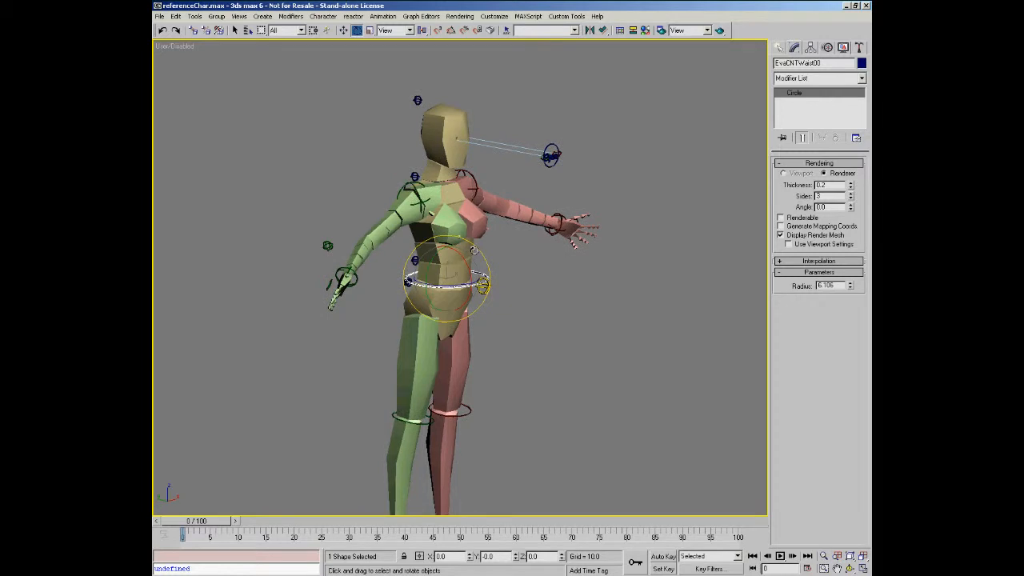
pyautogui.click(301, 30)
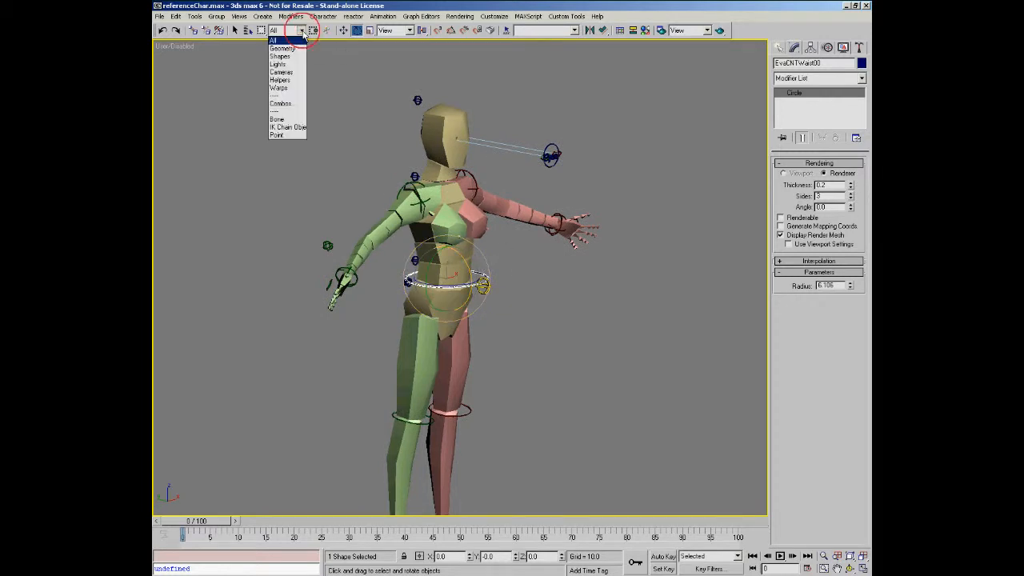
pyautogui.click(282, 56)
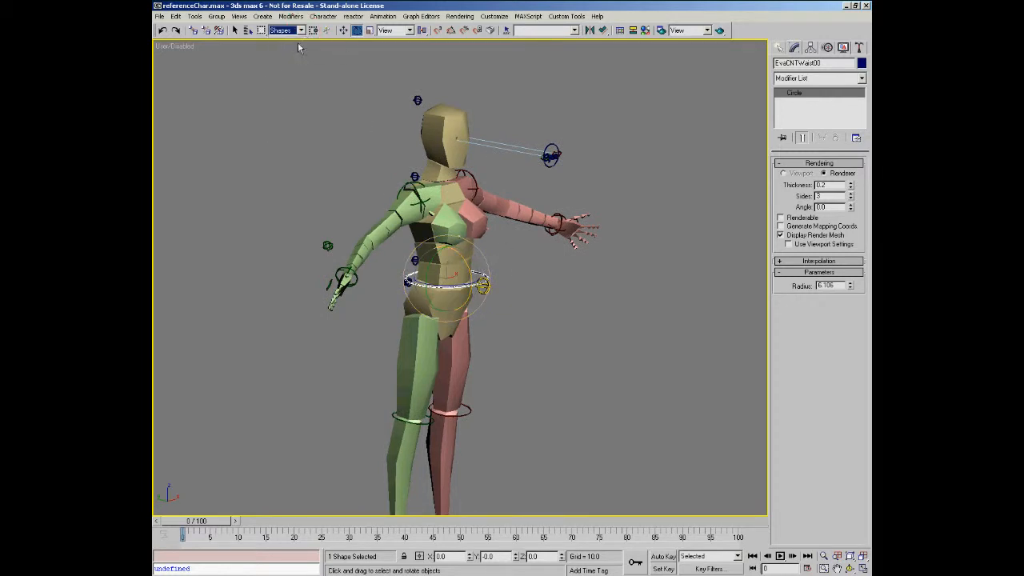
# Region-select the rig's control shapes from head to knees, examine them from several angles, and clear the selection.
pyautogui.moveTo(429, 236)
pyautogui.mouseDown(button='middle')
pyautogui.moveTo(445, 196)
pyautogui.moveTo(428, 224)
pyautogui.mouseUp(button='middle')
pyautogui.press('e')
pyautogui.moveTo(280, 85); pyautogui.dragTo(637, 377)
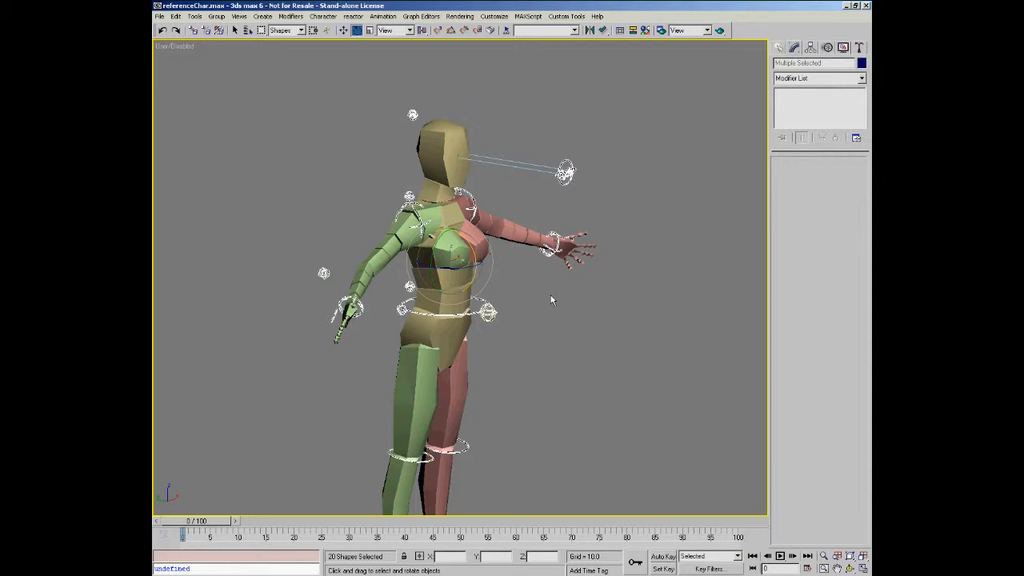
pyautogui.keyDown('alt'); pyautogui.moveTo(535, 299); pyautogui.dragTo(469, 260, button='middle'); pyautogui.keyUp('alt')
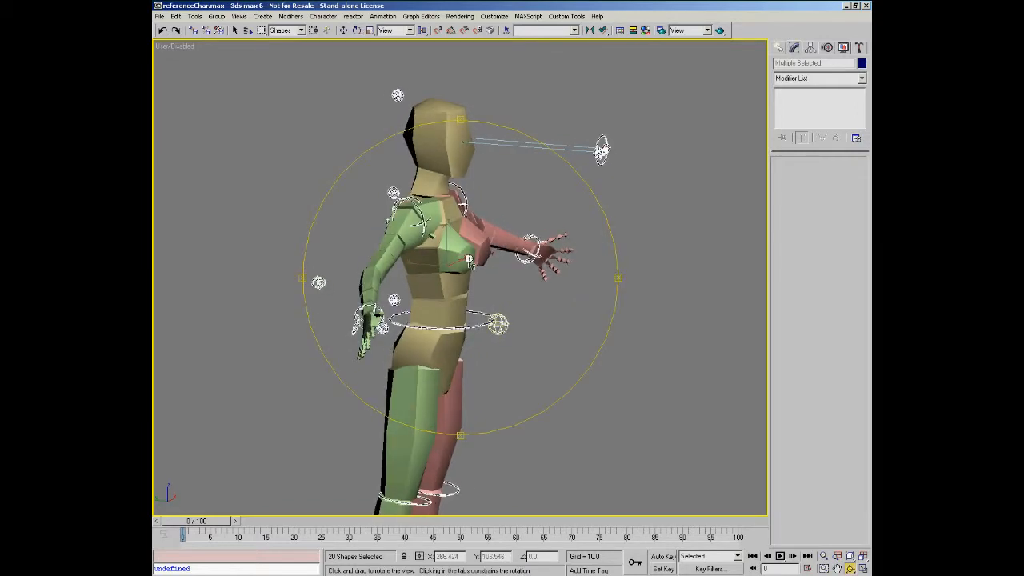
pyautogui.moveTo(462, 288); pyautogui.dragTo(453, 306)
pyautogui.moveTo(435, 378); pyautogui.dragTo(434, 347)
pyautogui.rightClick(434, 347)
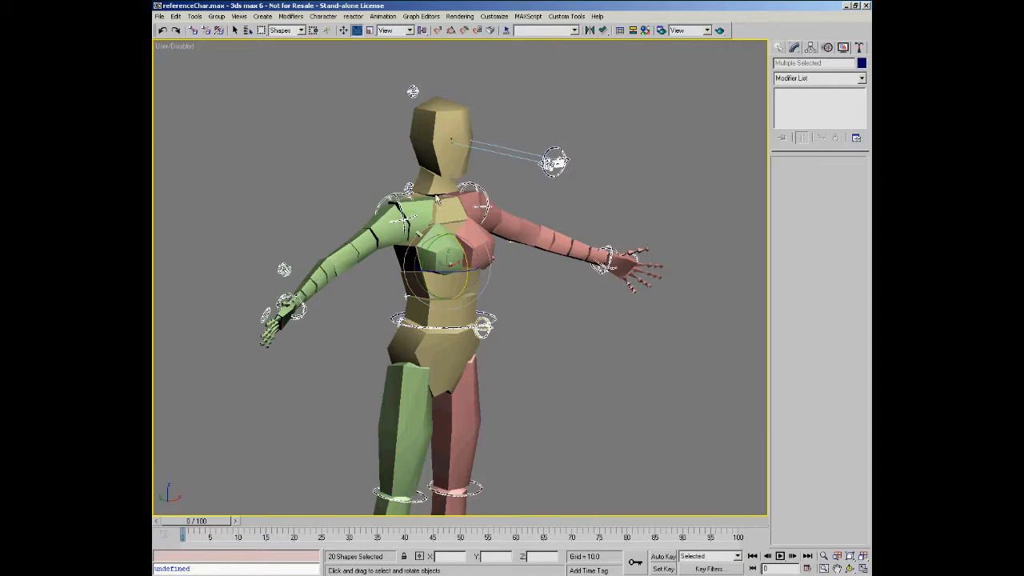
pyautogui.hotkey('ctrl', 'r')
pyautogui.moveTo(487, 265); pyautogui.dragTo(433, 207)
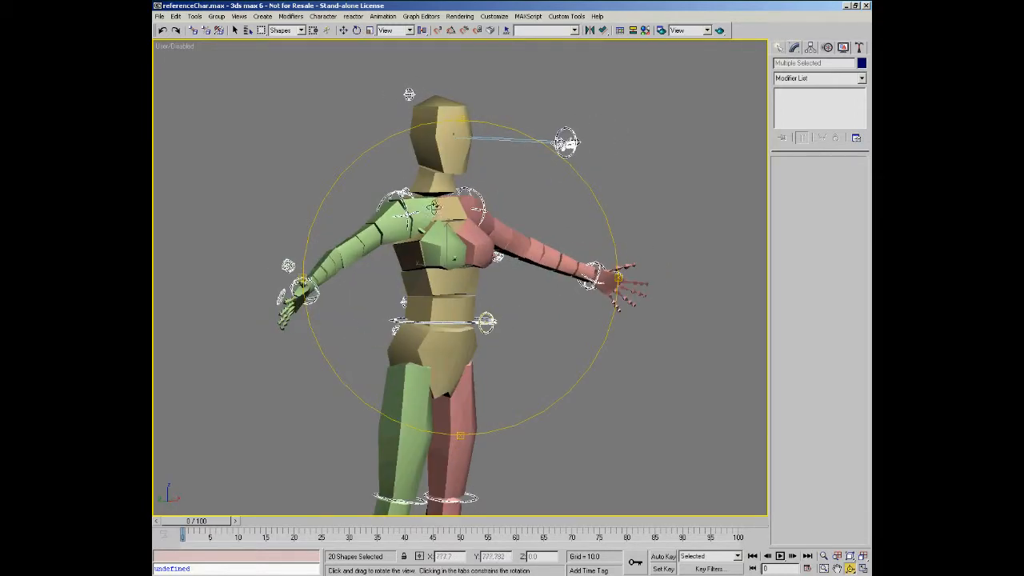
pyautogui.keyDown('alt'); pyautogui.moveTo(461, 286); pyautogui.dragTo(451, 253, button='middle'); pyautogui.keyUp('alt')
pyautogui.click(531, 299)
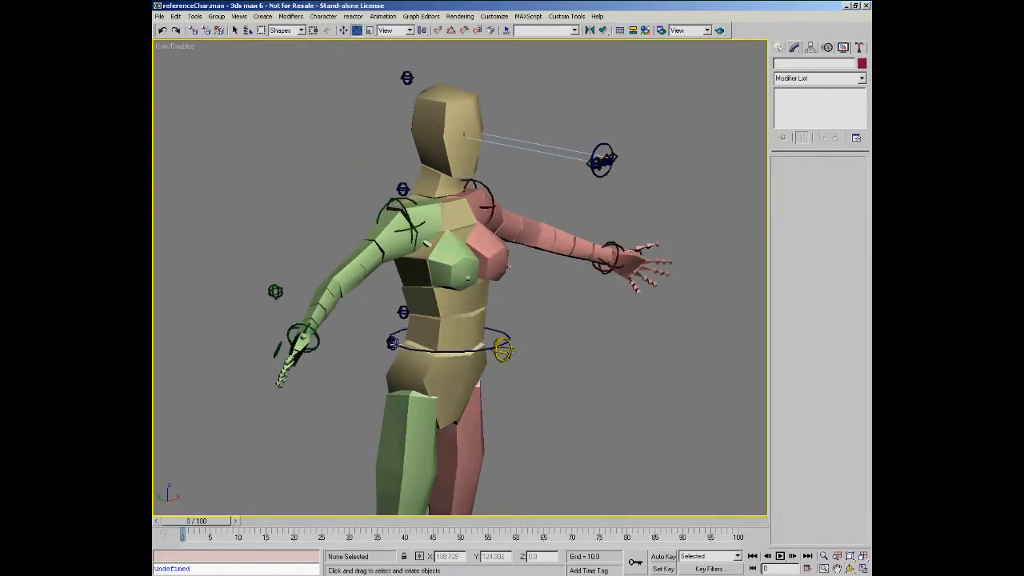
# Rotate the tail control behind the hips to about X -95.5, Y 63.4, Z 69.7.
pyautogui.click(385, 344)
pyautogui.moveTo(464, 284)
pyautogui.mouseDown(button='middle')
pyautogui.moveTo(472, 264)
pyautogui.moveTo(460, 278)
pyautogui.mouseUp(button='middle')
pyautogui.keyDown('alt'); pyautogui.moveTo(460, 277); pyautogui.dragTo(462, 280, button='middle'); pyautogui.keyUp('alt')
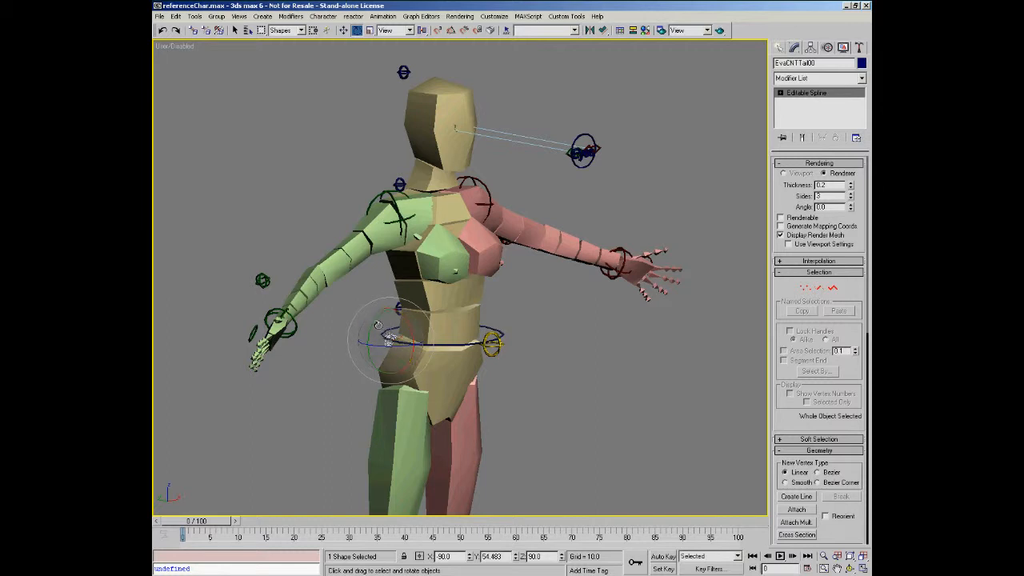
pyautogui.moveTo(389, 340); pyautogui.dragTo(489, 326)
pyautogui.moveTo(489, 326)
pyautogui.mouseDown(button='middle')
pyautogui.moveTo(494, 337)
pyautogui.moveTo(460, 329)
pyautogui.moveTo(478, 329)
pyautogui.mouseUp(button='middle')
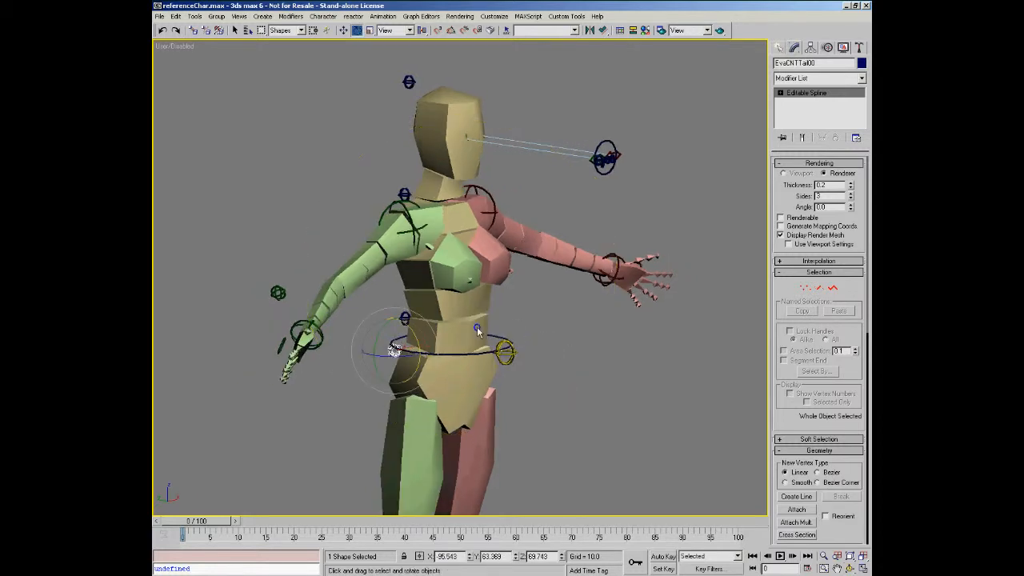
# Rotate the small control behind the waist to about X -69.8, Y -107.1, Z 68.9 to bend and twist the torso.
pyautogui.click(405, 319)
pyautogui.moveTo(500, 236); pyautogui.dragTo(493, 250, button='middle')
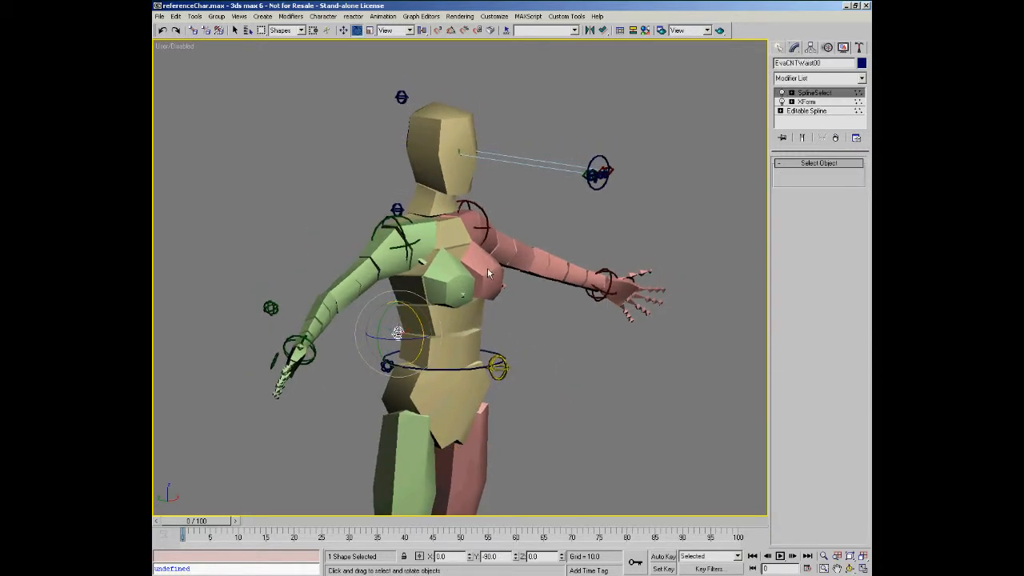
pyautogui.moveTo(396, 328); pyautogui.dragTo(433, 410)
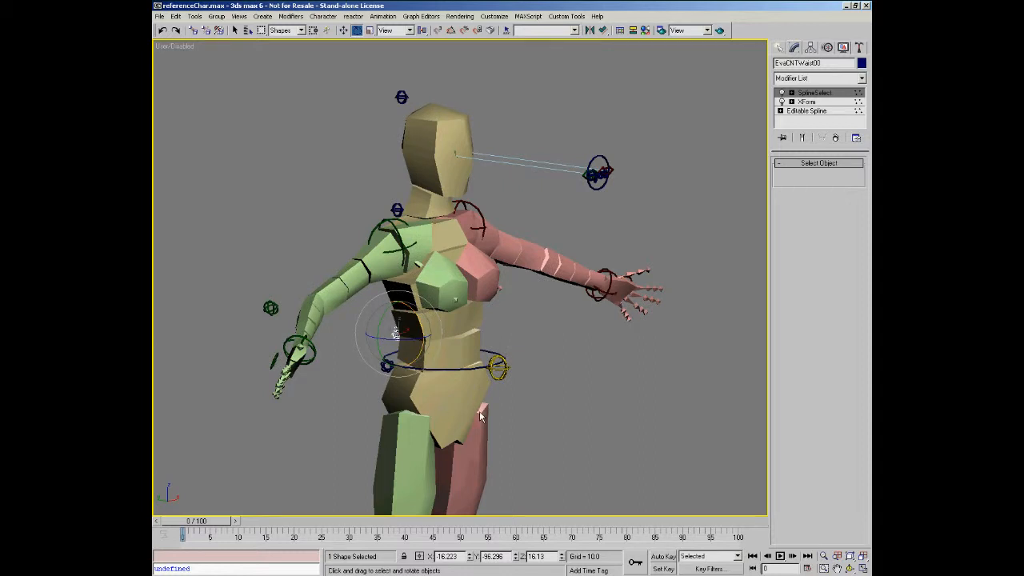
pyautogui.moveTo(414, 311); pyautogui.dragTo(425, 334)
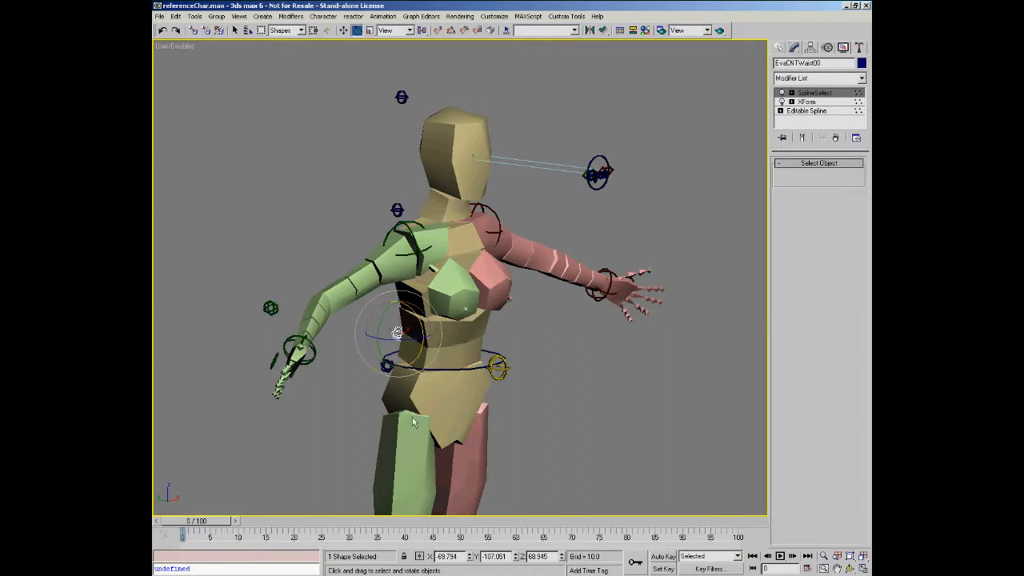
pyautogui.moveTo(473, 380); pyautogui.dragTo(470, 366, button='middle')
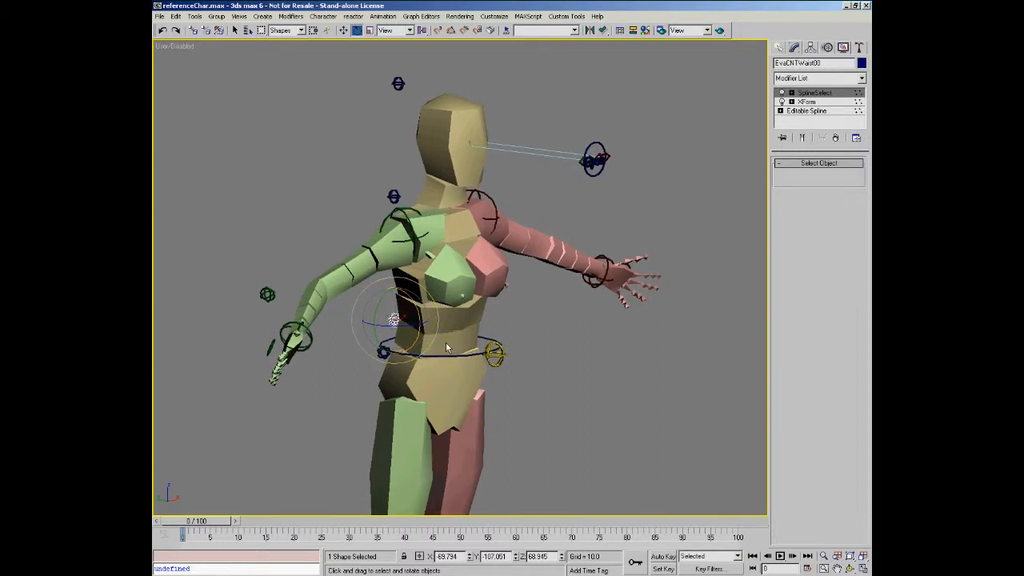
# Rotate the chest control to about X -30.3, Y -97, Z 30.1, and the head control to about X 36.3, Y -103.4, Z -35.5.
pyautogui.click(393, 197)
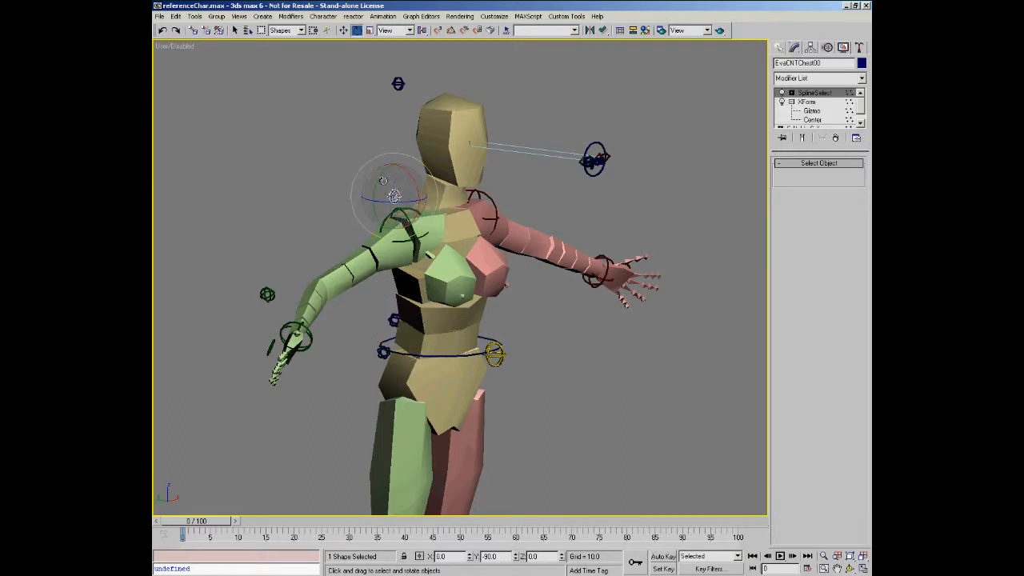
pyautogui.moveTo(382, 189)
pyautogui.mouseDown()
pyautogui.moveTo(374, 202)
pyautogui.moveTo(389, 194)
pyautogui.mouseUp()
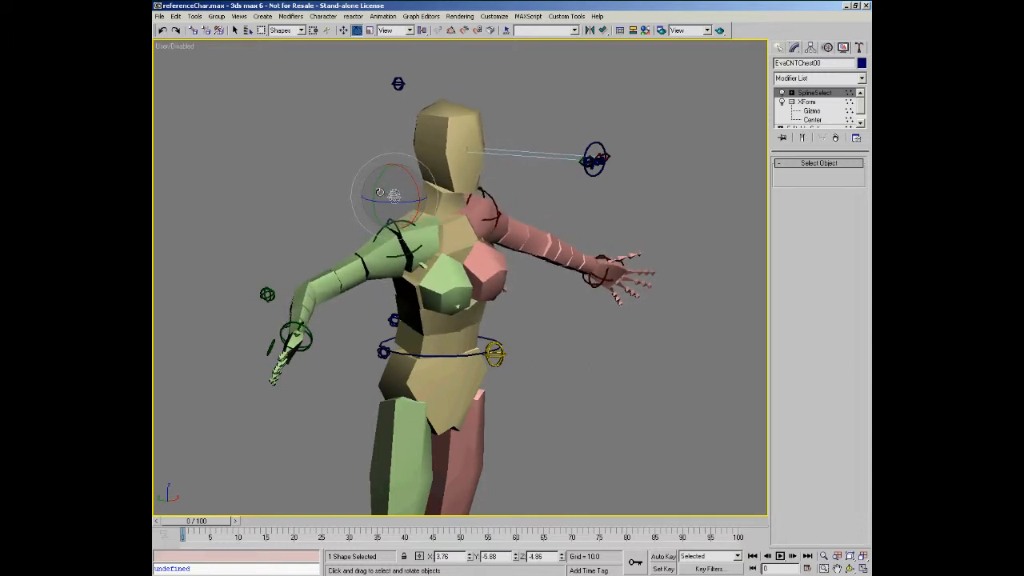
pyautogui.click(398, 83)
pyautogui.moveTo(398, 84)
pyautogui.mouseDown()
pyautogui.moveTo(366, 83)
pyautogui.moveTo(391, 80)
pyautogui.mouseUp()
pyautogui.moveTo(441, 258); pyautogui.dragTo(446, 255, button='middle')
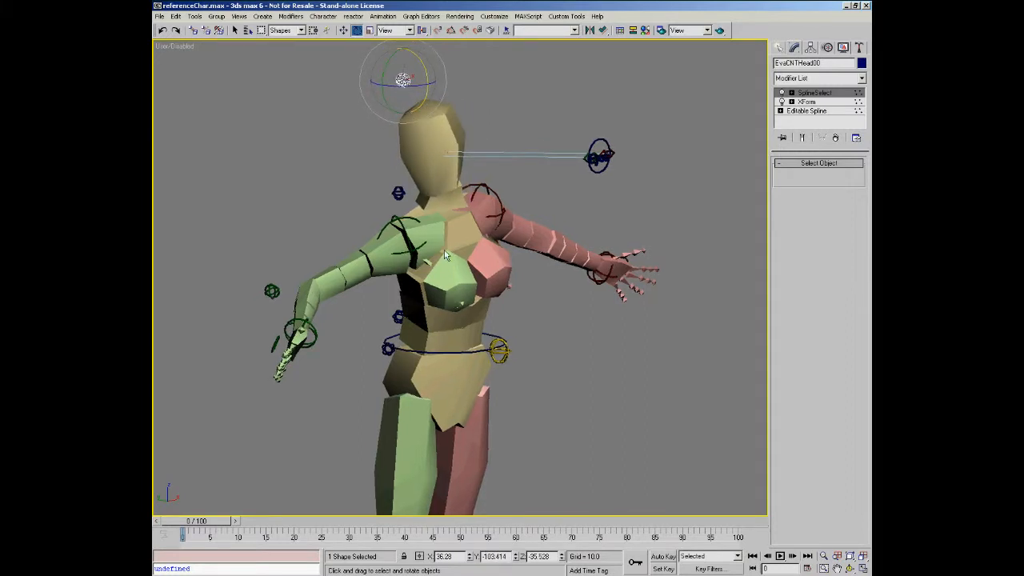
# Rotate the chest control behind the neck again, to about X -13.3, Y -96, Z 13.3.
pyautogui.click(397, 192)
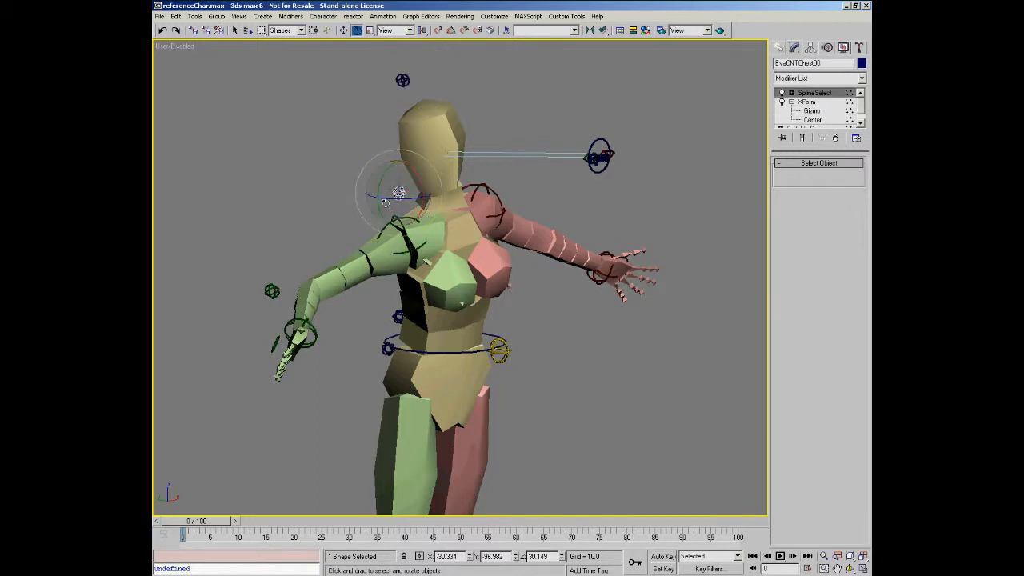
pyautogui.moveTo(386, 190)
pyautogui.mouseDown()
pyautogui.moveTo(394, 178)
pyautogui.moveTo(399, 195)
pyautogui.mouseUp()
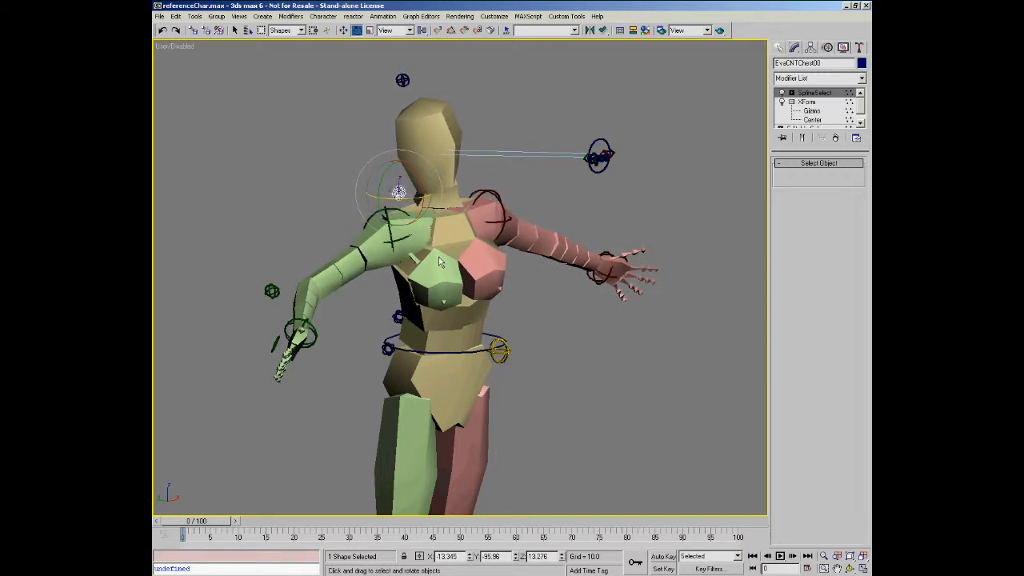
pyautogui.moveTo(442, 253); pyautogui.dragTo(446, 235, button='middle')
pyautogui.moveTo(457, 327); pyautogui.dragTo(455, 337, button='middle')
# Try further rotations of the small waist control and the tail control behind the hips.
pyautogui.click(398, 310)
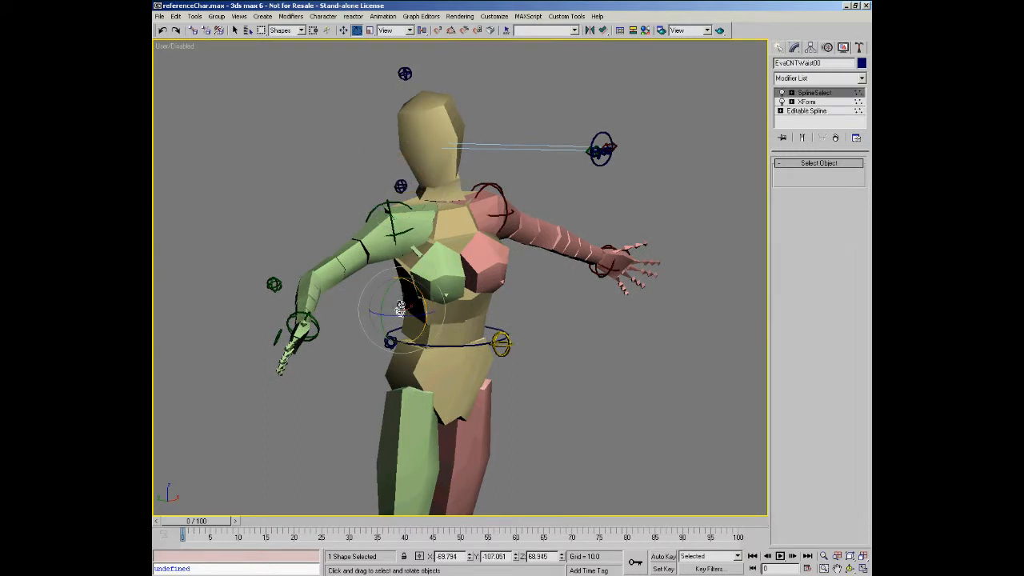
pyautogui.moveTo(398, 310); pyautogui.dragTo(420, 294)
pyautogui.click(387, 342)
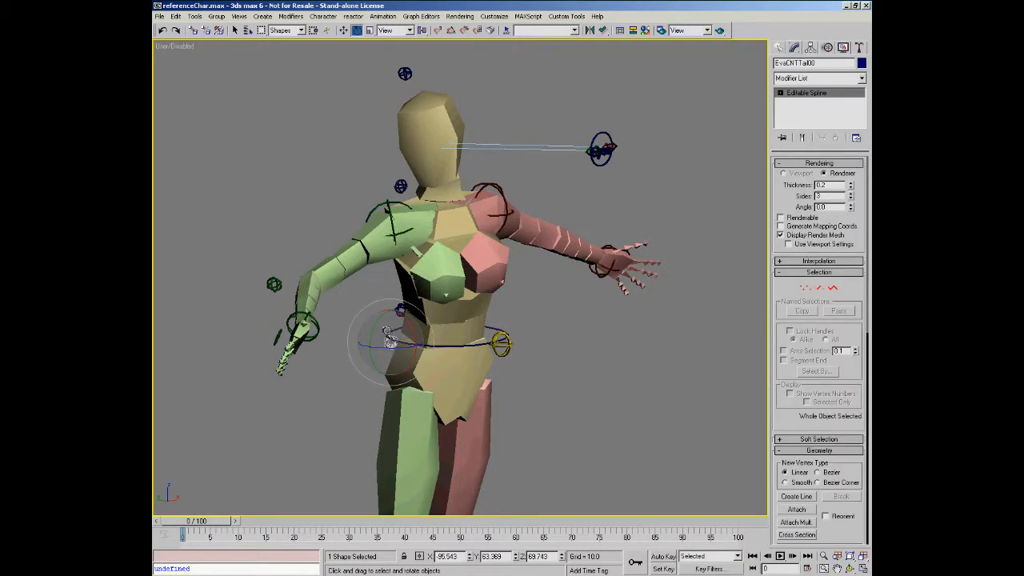
pyautogui.moveTo(378, 330); pyautogui.dragTo(392, 327)
# Examine the posed torso and its controls up close and from both sides of the character.
pyautogui.moveTo(483, 322); pyautogui.dragTo(482, 297, button='middle')
pyautogui.moveTo(453, 242)
pyautogui.mouseDown(button='middle')
pyautogui.moveTo(451, 275)
pyautogui.moveTo(480, 298)
pyautogui.moveTo(557, 294)
pyautogui.moveTo(486, 293)
pyautogui.moveTo(463, 280)
pyautogui.moveTo(459, 293)
pyautogui.moveTo(418, 278)
pyautogui.moveTo(450, 263)
pyautogui.moveTo(435, 261)
pyautogui.moveTo(454, 260)
pyautogui.mouseUp(button='middle')
pyautogui.scroll(1, 463, 280)
pyautogui.scroll(-1, 434, 263)
pyautogui.moveTo(483, 296); pyautogui.dragTo(439, 291, button='middle')
pyautogui.moveTo(395, 335); pyautogui.dragTo(385, 353, button='middle')
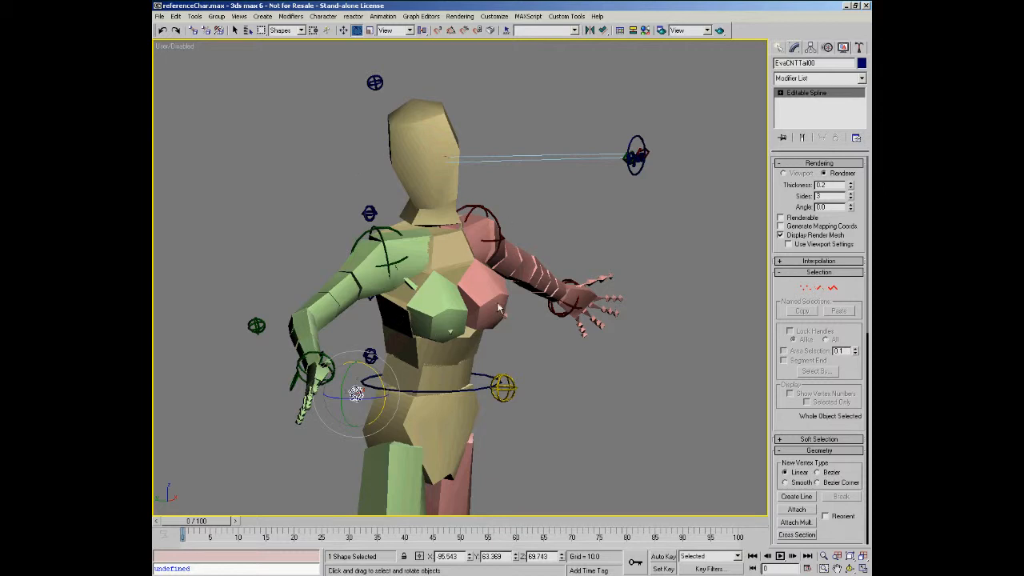
pyautogui.keyDown('alt'); pyautogui.moveTo(460, 322); pyautogui.dragTo(495, 296, button='middle'); pyautogui.keyUp('alt')
pyautogui.moveTo(494, 296); pyautogui.dragTo(470, 233)
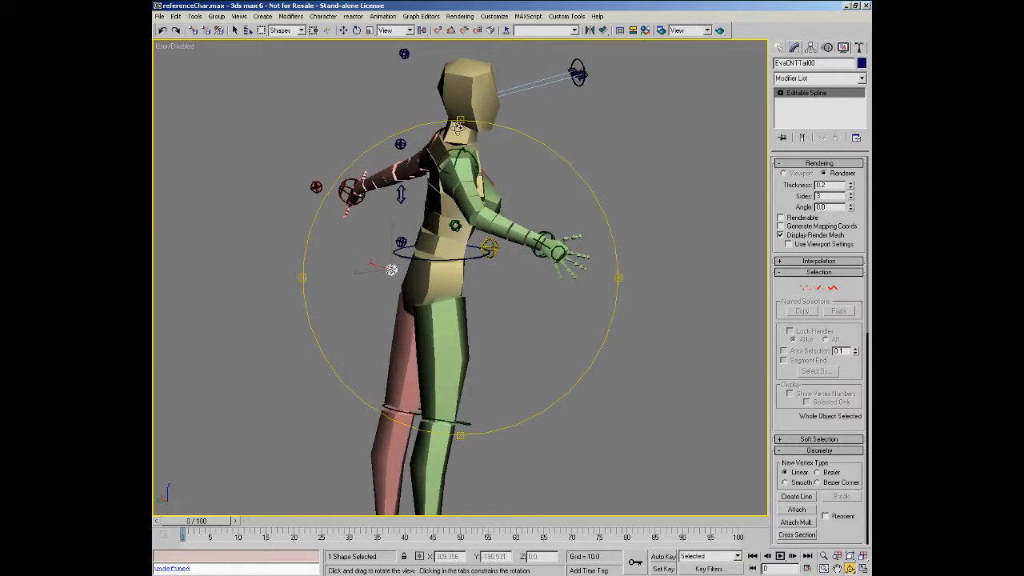
pyautogui.moveTo(472, 244)
pyautogui.mouseDown()
pyautogui.moveTo(461, 238)
pyautogui.moveTo(478, 239)
pyautogui.mouseUp()
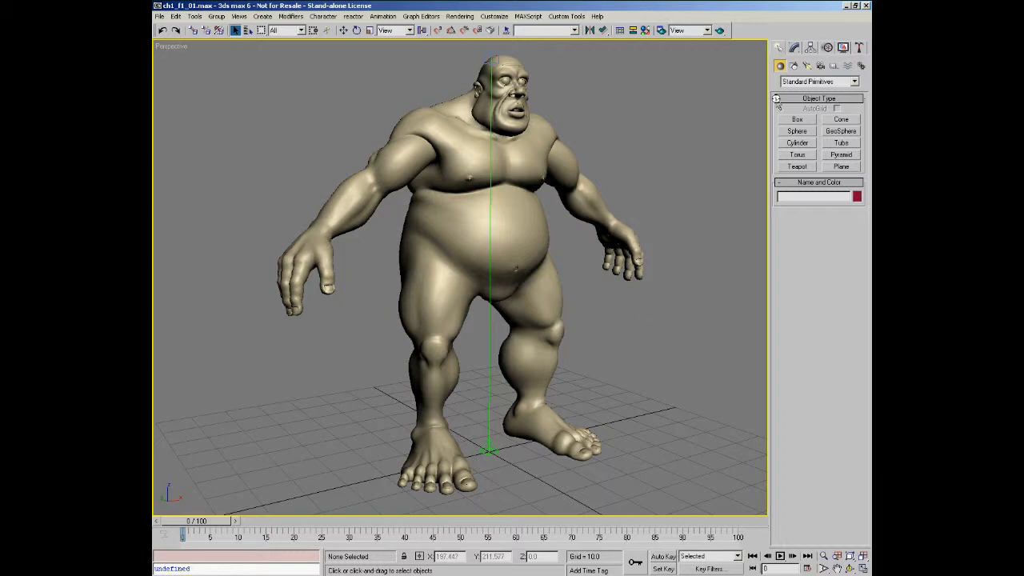
# Select the ogre mesh in ch1_f1_01.max and turn off its MeshSmooth modifier.
pyautogui.hotkey('ctrl', 'a')
pyautogui.click(793, 48)
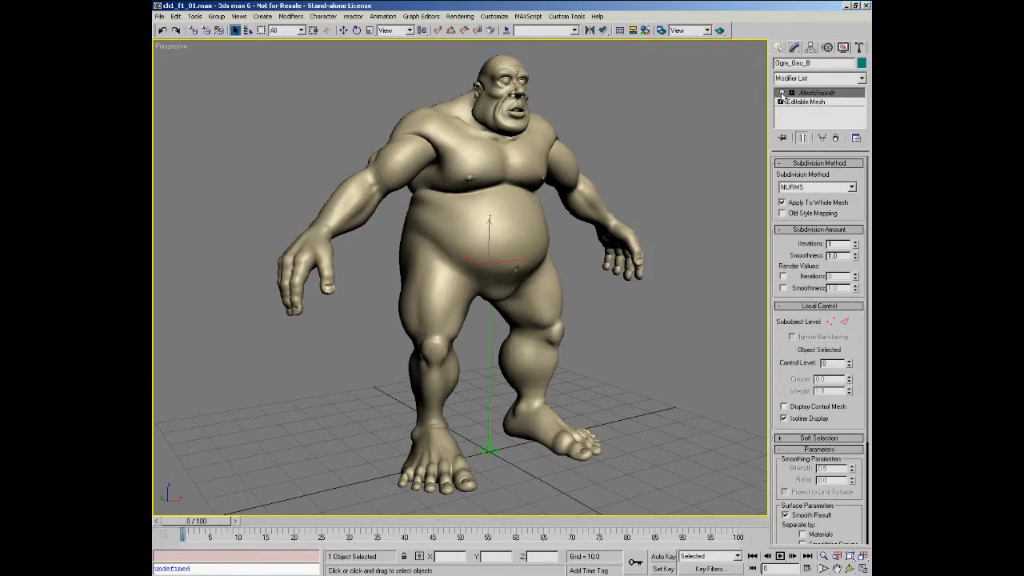
pyautogui.click(783, 93)
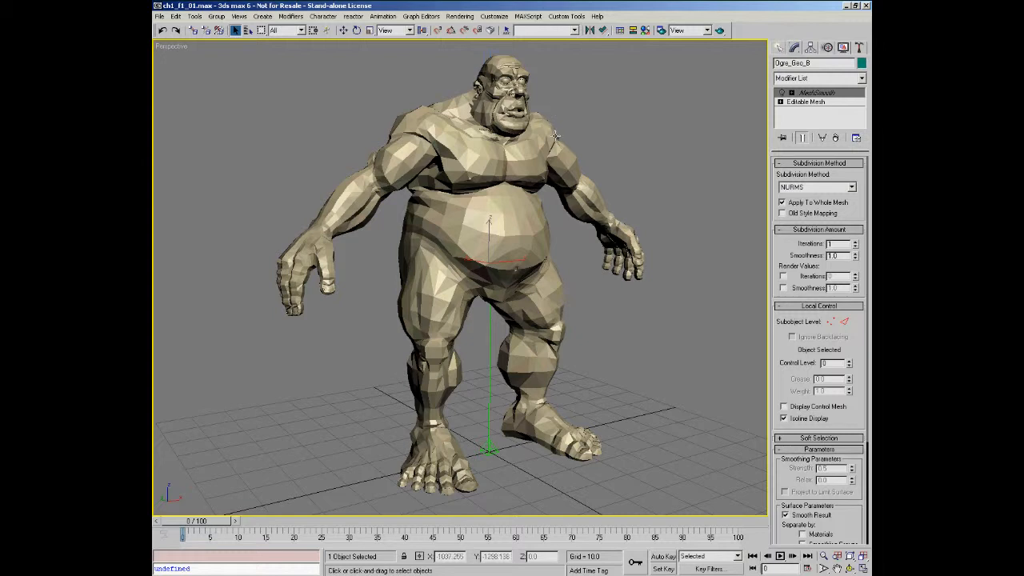
# Bring up the utility tools while keeping the ogre mesh selected.
pyautogui.click(668, 172)
pyautogui.click(859, 47)
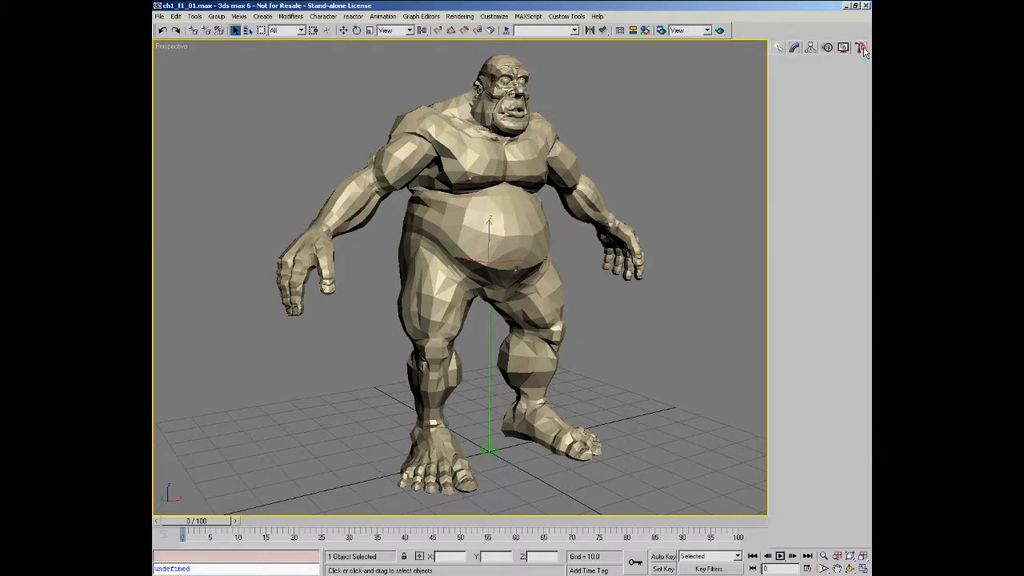